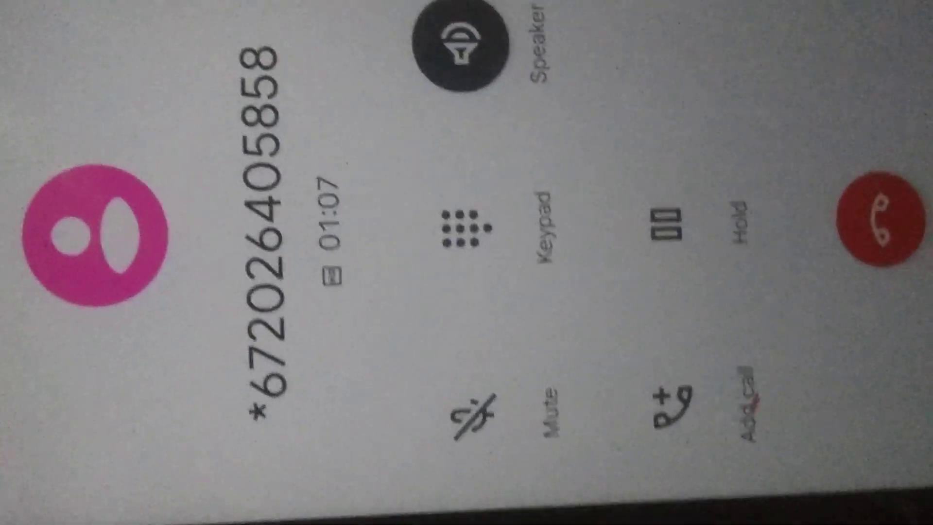
{"action": "left_click", "coordinate": [526, 224]}
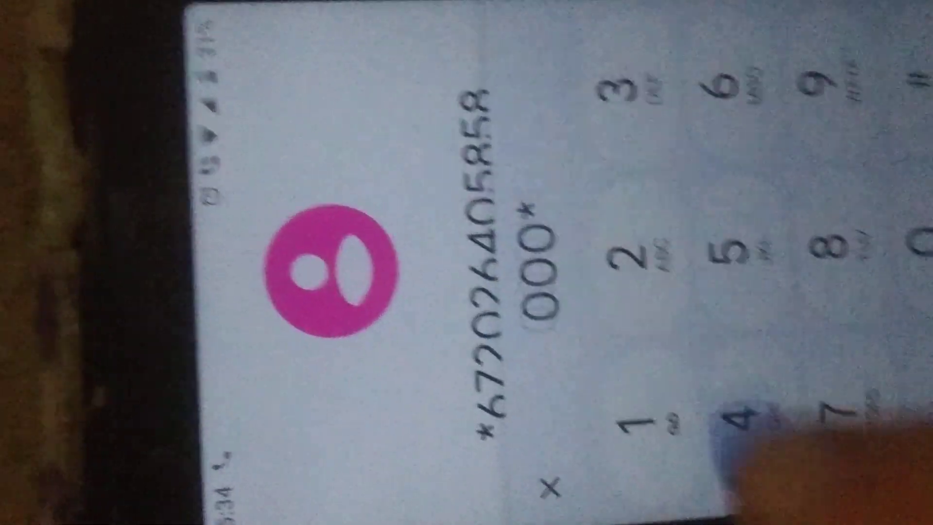
Extend the in-call digit string after 000* with a 4 and several zeros.
{"action": "left_click", "coordinate": [740, 419]}
{"action": "type", "text": "4080"}
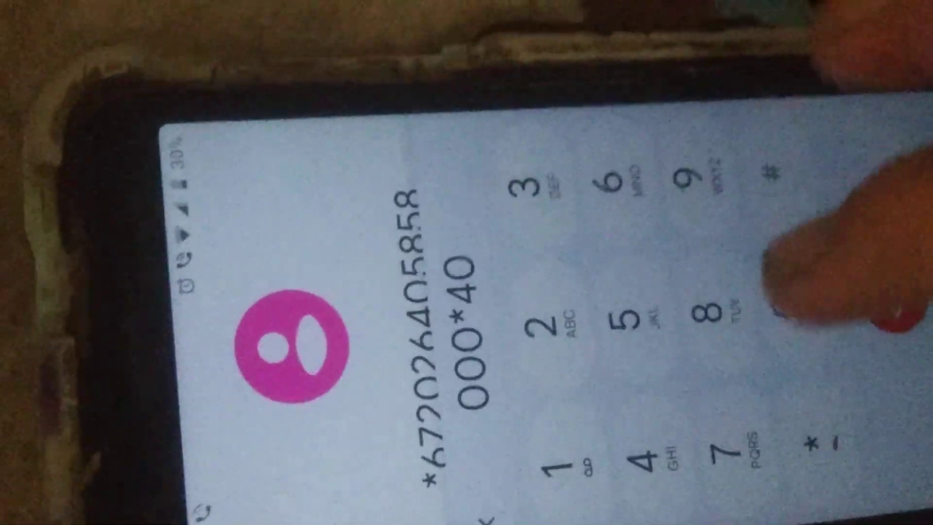
{"action": "left_click", "coordinate": [827, 343]}
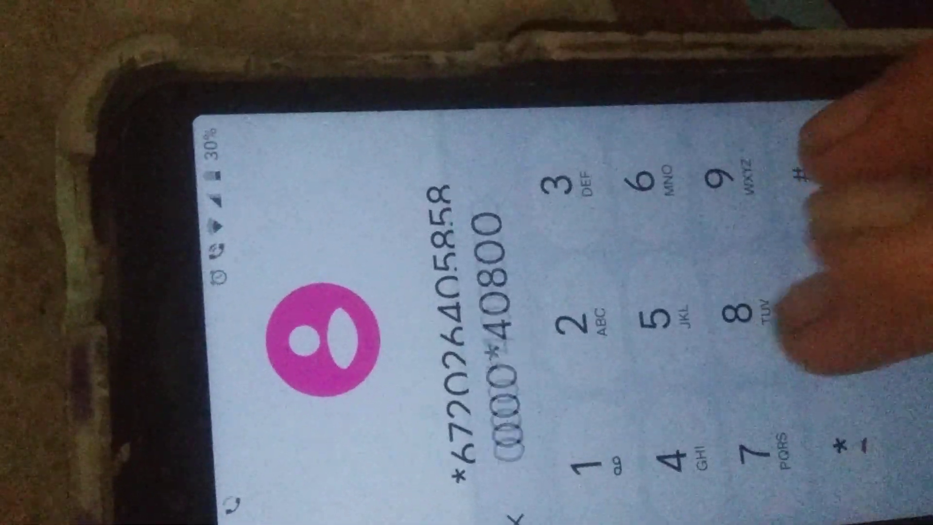
{"action": "left_click", "coordinate": [827, 342]}
{"action": "left_click", "coordinate": [827, 342]}
{"action": "left_click", "coordinate": [802, 291]}
{"action": "left_click", "coordinate": [801, 292]}
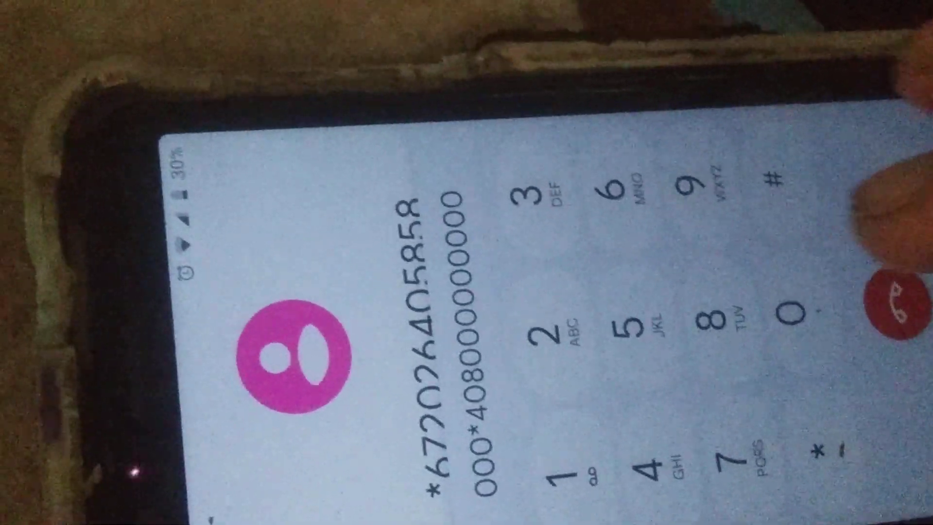